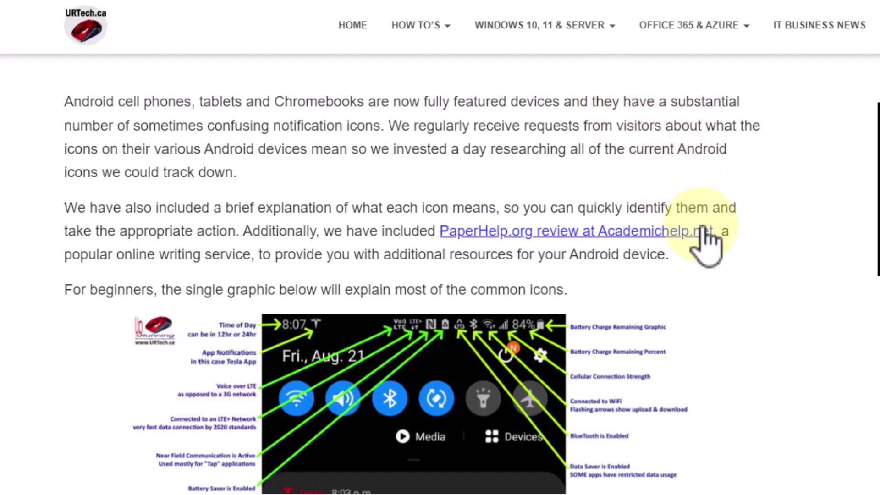
Scroll the URTech Android icon grid down to the battery, 4G and Extra Dim rows.
{"action": "scroll", "coordinate": [747, 245], "scroll_direction": "down", "scroll_amount": 20}
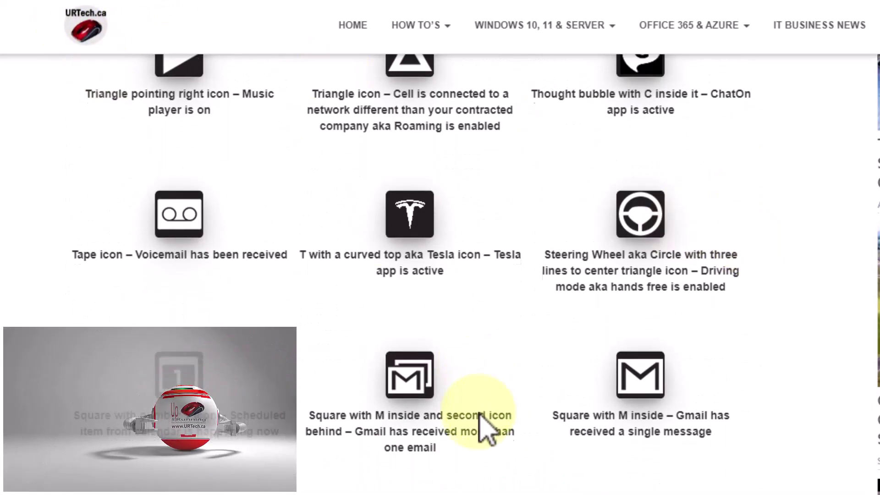
{"action": "scroll", "coordinate": [481, 412], "scroll_direction": "down", "scroll_amount": 10}
{"action": "scroll", "coordinate": [479, 426], "scroll_direction": "down", "scroll_amount": 5}
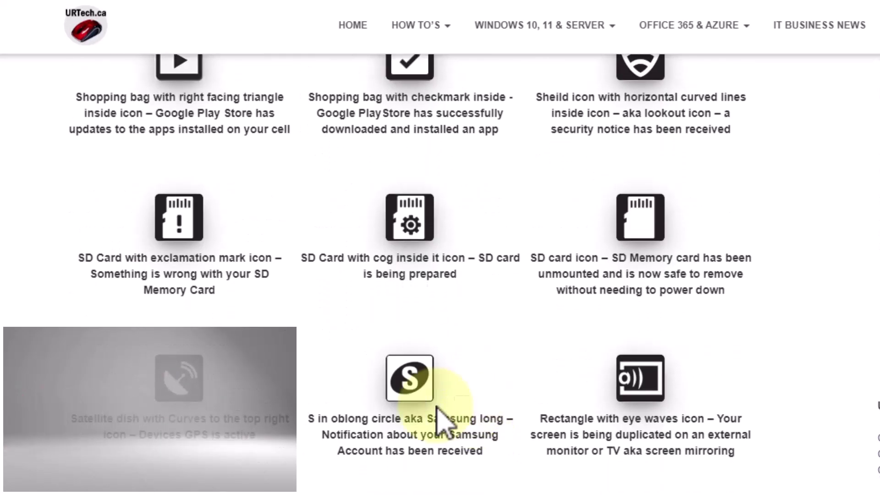
{"action": "scroll", "coordinate": [436, 416], "scroll_direction": "down", "scroll_amount": 10}
{"action": "scroll", "coordinate": [540, 471], "scroll_direction": "down", "scroll_amount": 20}
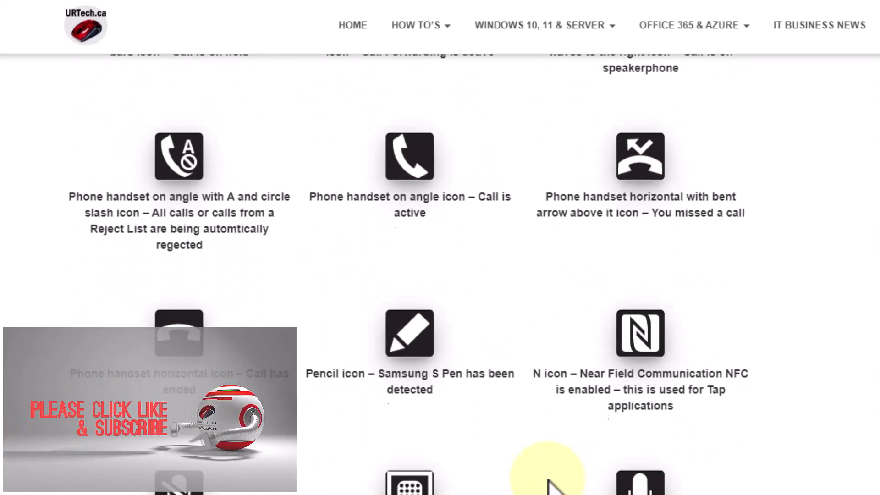
{"action": "scroll", "coordinate": [587, 477], "scroll_direction": "down", "scroll_amount": 20}
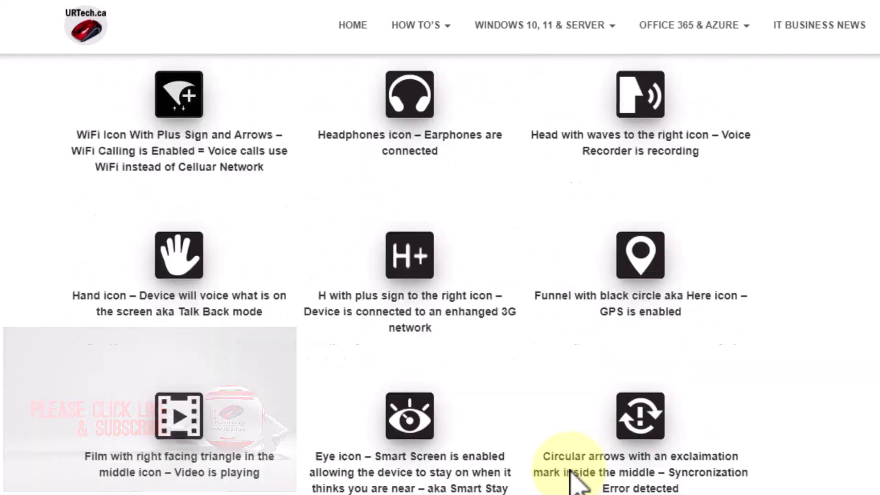
{"action": "scroll", "coordinate": [562, 470], "scroll_direction": "up", "scroll_amount": 20}
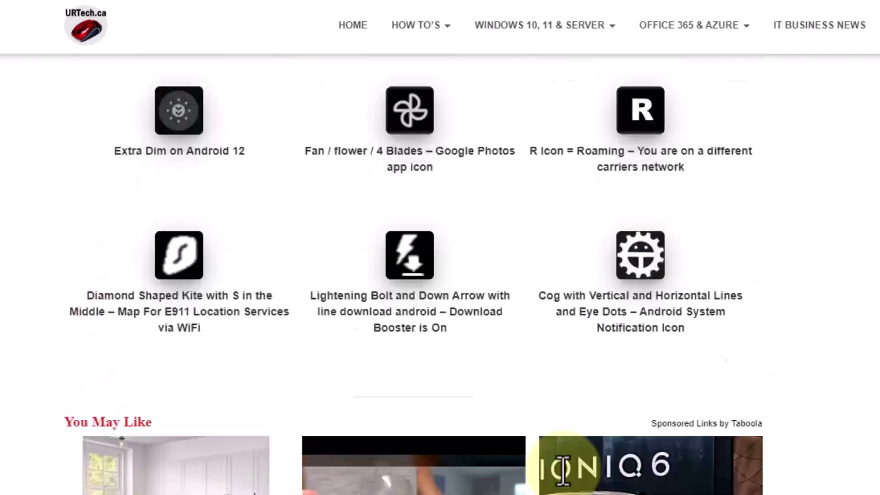
{"action": "scroll", "coordinate": [562, 467], "scroll_direction": "down", "scroll_amount": 4}
{"action": "scroll", "coordinate": [683, 442], "scroll_direction": "down", "scroll_amount": 1}
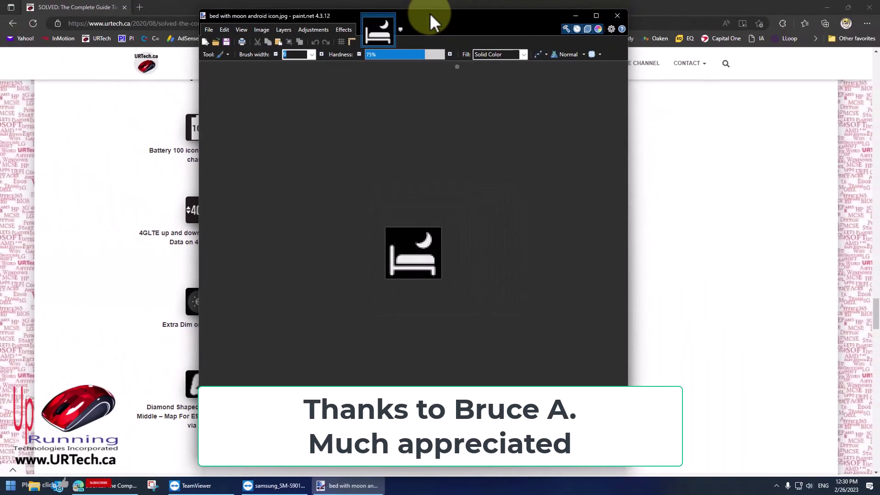
Close the paint.net window showing the bed-with-moon icon with Alt+F4.
{"action": "key", "text": "alt+F4"}
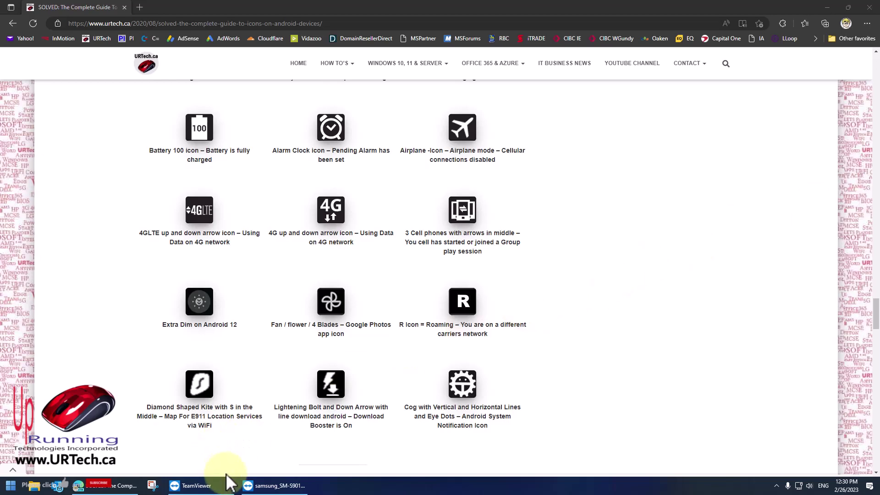
Bring up the mirrored samsung_SM-S901 phone and launch its Settings app.
{"action": "left_click", "coordinate": [261, 488]}
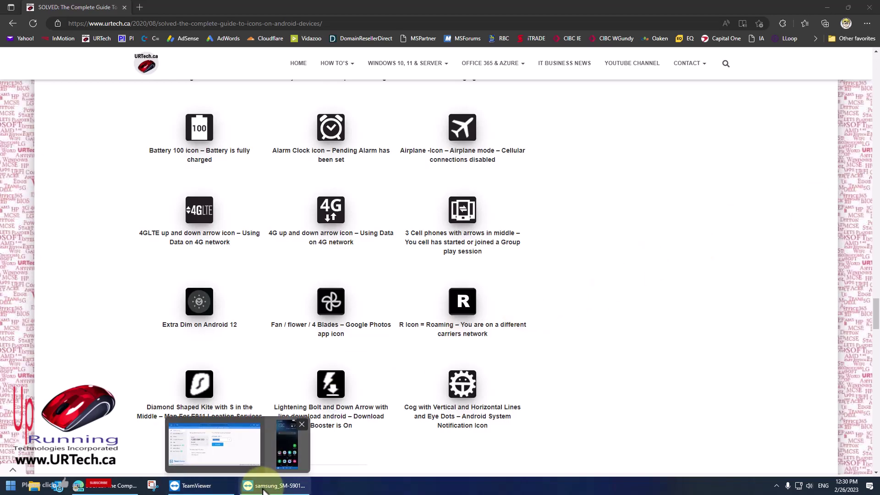
{"action": "left_click", "coordinate": [286, 443]}
{"action": "left_click_drag", "start_coordinate": [442, 390], "coordinate": [455, 42]}
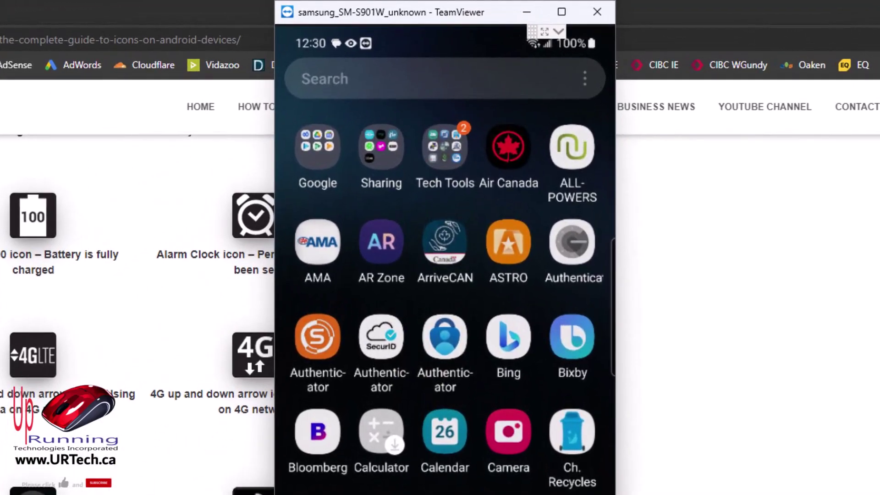
{"action": "key", "text": "Escape"}
{"action": "scroll", "coordinate": [476, 66], "scroll_direction": "up", "scroll_amount": 2}
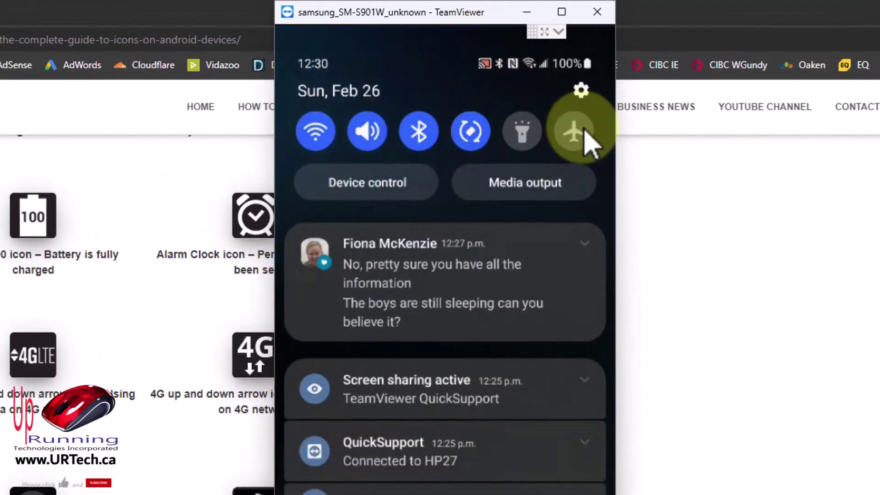
{"action": "left_click", "coordinate": [581, 91]}
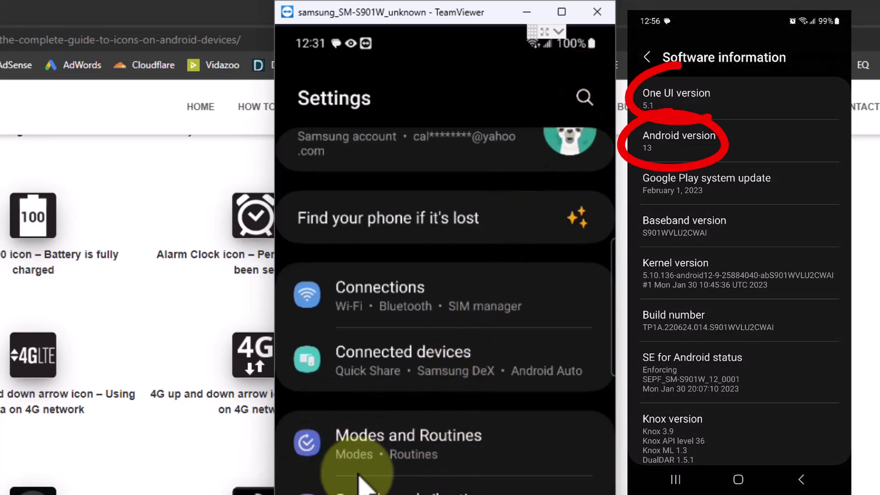
Go into Modes and Routines and open the Sleep mode page.
{"action": "left_click", "coordinate": [401, 452]}
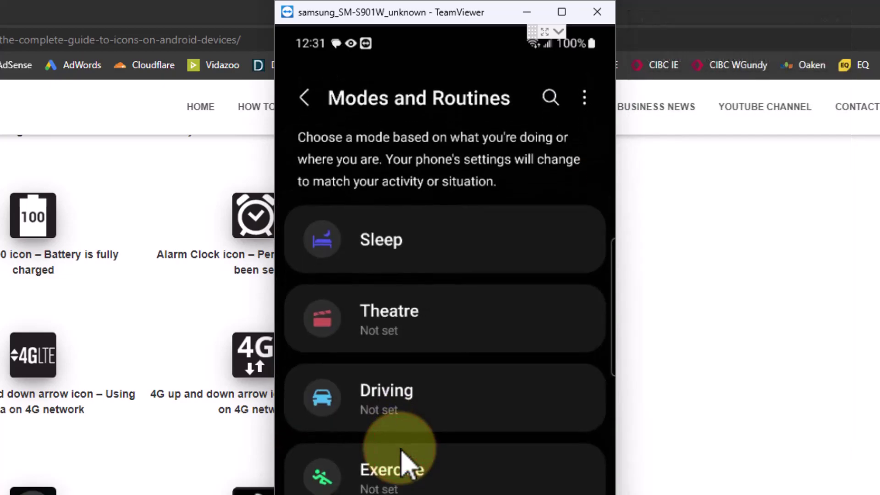
{"action": "left_click_drag", "start_coordinate": [471, 481], "coordinate": [487, 490]}
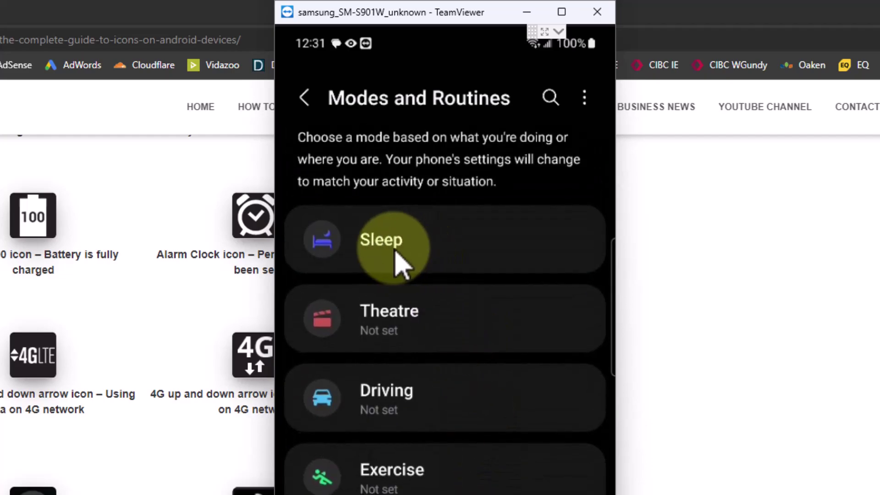
{"action": "left_click", "coordinate": [393, 254]}
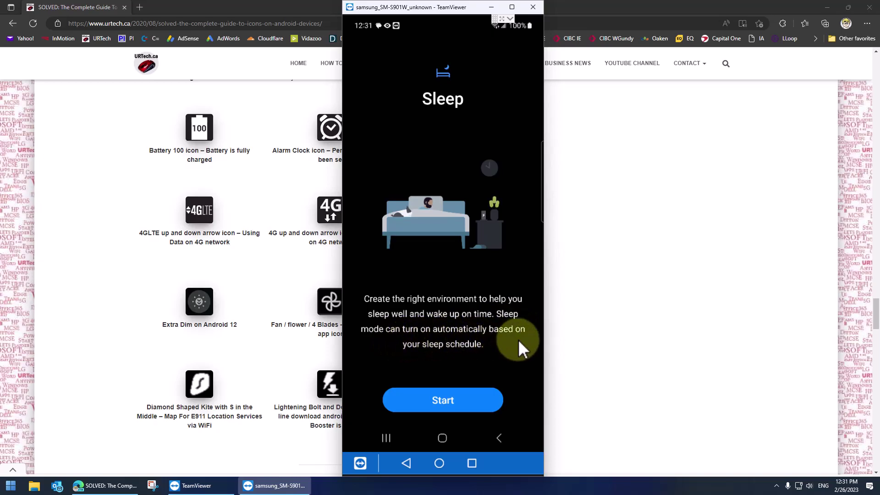
Start Sleep setup and set bedtime 12:50 a.m., wake-up 8:20 a.m. for 7 hours 30 minutes.
{"action": "left_click", "coordinate": [717, 347]}
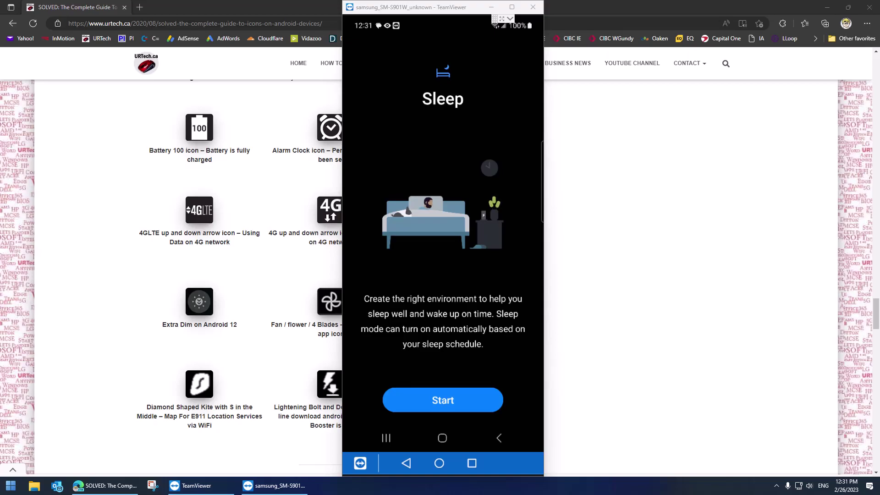
{"action": "left_click", "coordinate": [465, 398]}
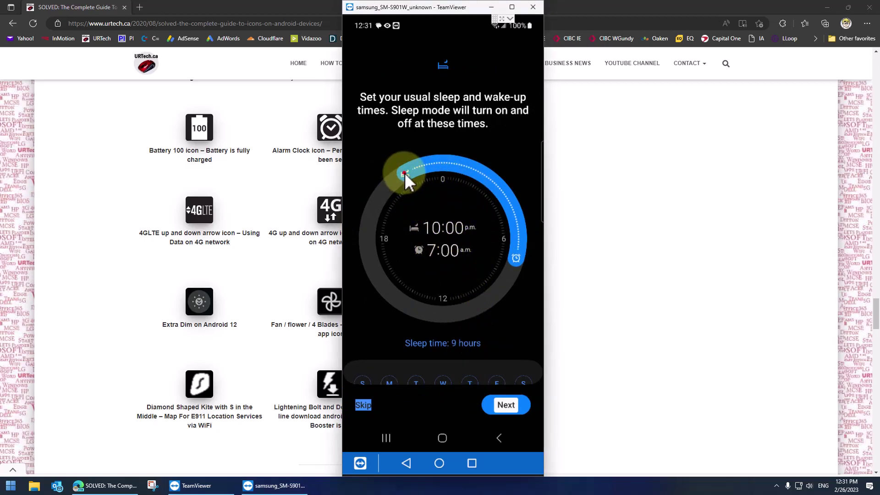
{"action": "left_click_drag", "start_coordinate": [405, 172], "coordinate": [461, 163]}
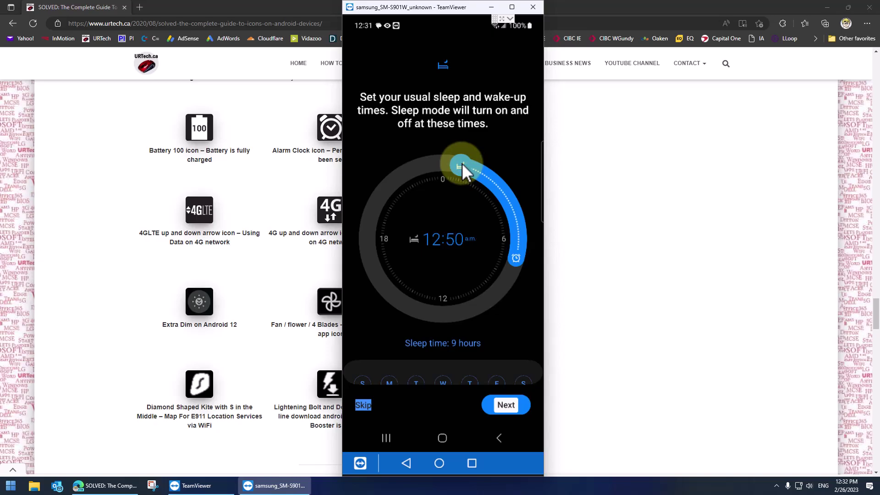
{"action": "left_click_drag", "start_coordinate": [516, 258], "coordinate": [512, 193]}
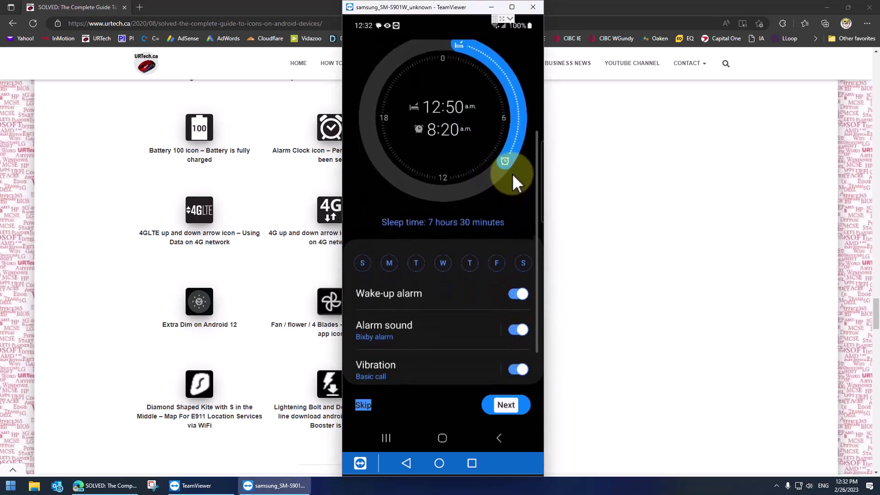
{"action": "left_click_drag", "start_coordinate": [461, 218], "coordinate": [458, 180]}
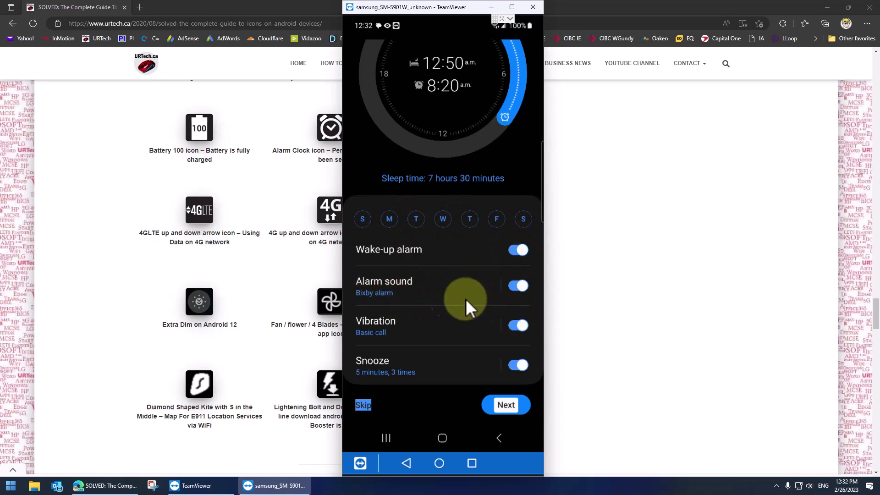
Set the wake-up alarm sound to Spotify's 80s Mix playlist and return to the schedule.
{"action": "left_click", "coordinate": [450, 284]}
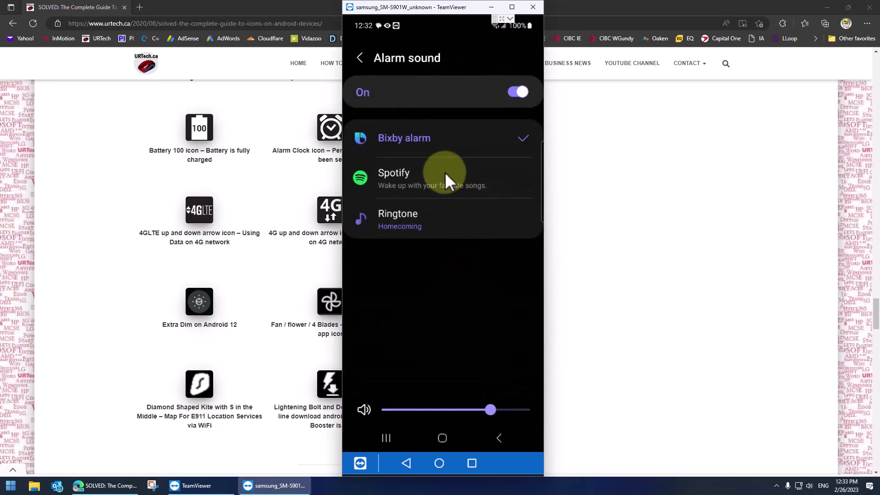
{"action": "left_click", "coordinate": [440, 180]}
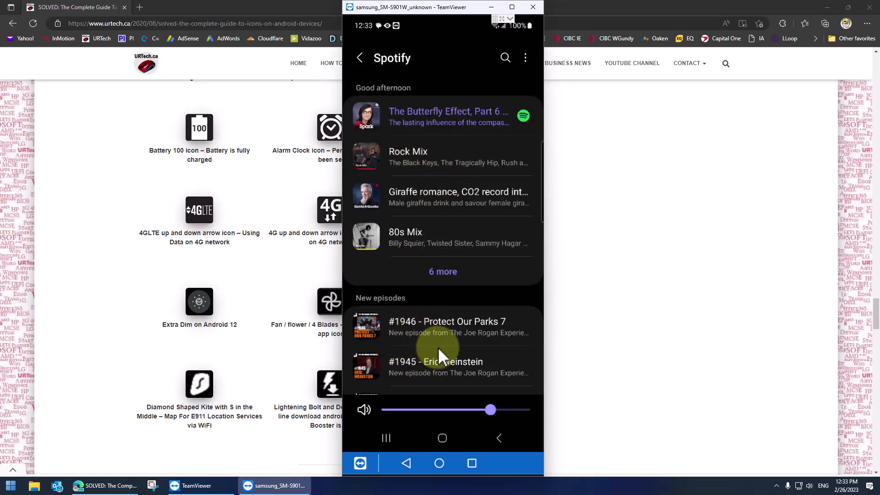
{"action": "left_click", "coordinate": [416, 241]}
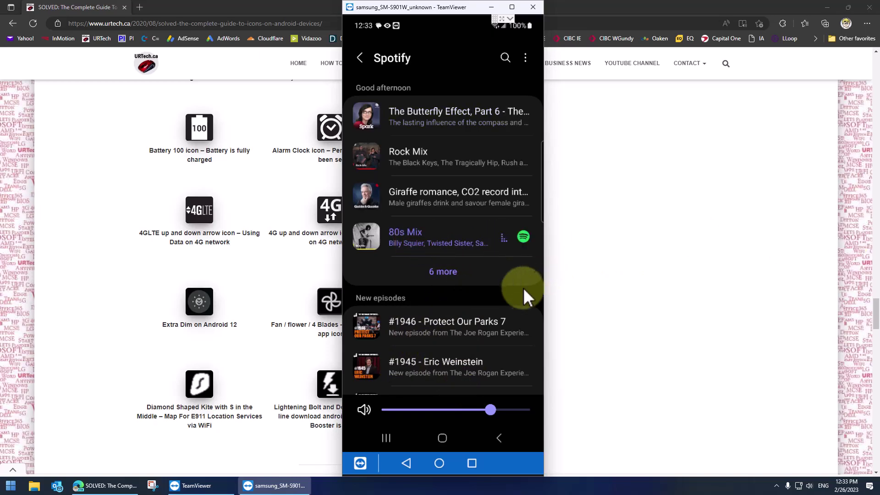
{"action": "left_click", "coordinate": [360, 59]}
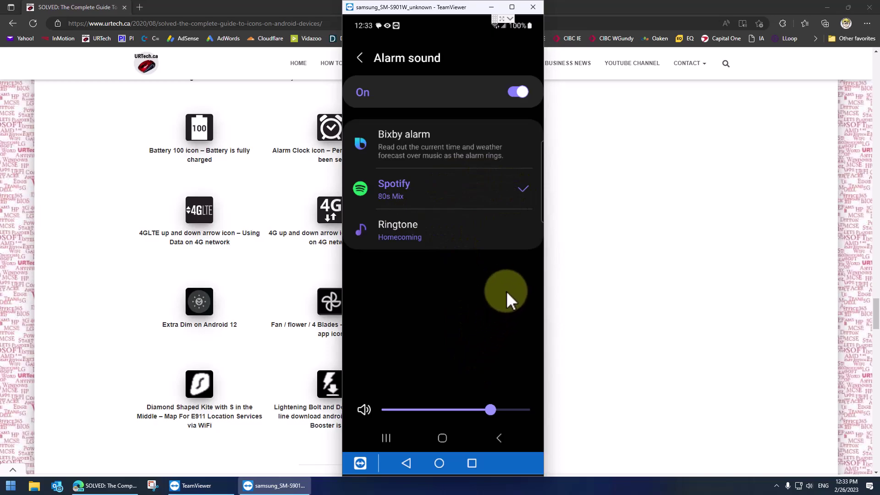
{"action": "left_click", "coordinate": [359, 57]}
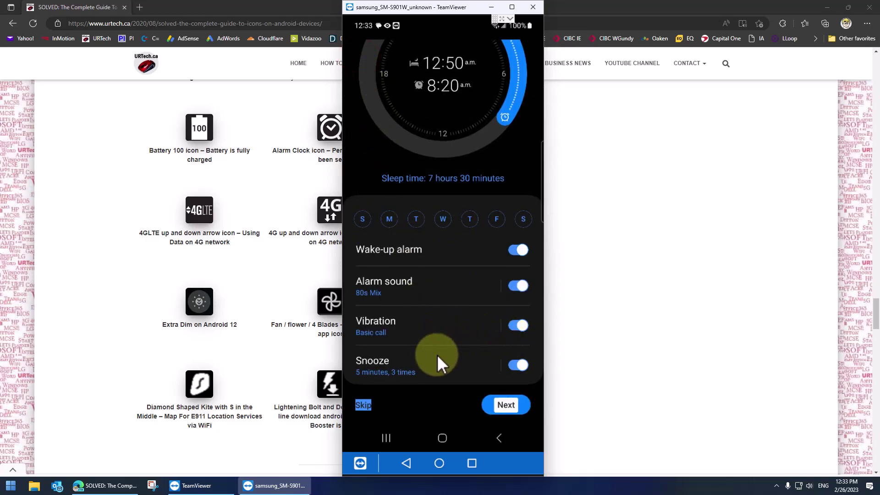
Keep Do not disturb on during sleep, with allowed calls set to All.
{"action": "left_click", "coordinate": [506, 404]}
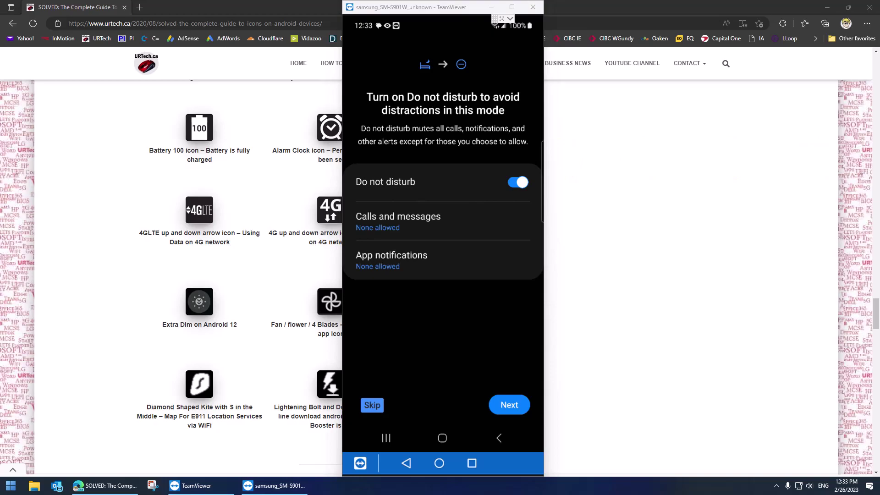
{"action": "left_click", "coordinate": [391, 228]}
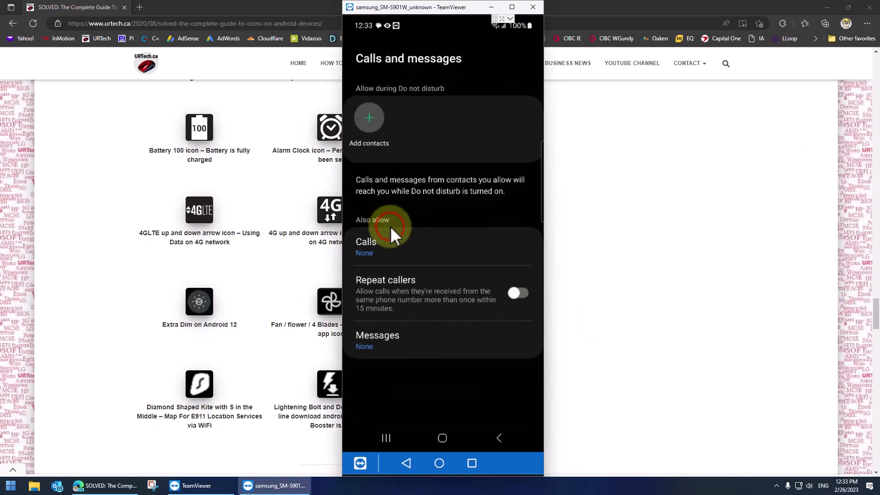
{"action": "left_click", "coordinate": [372, 243]}
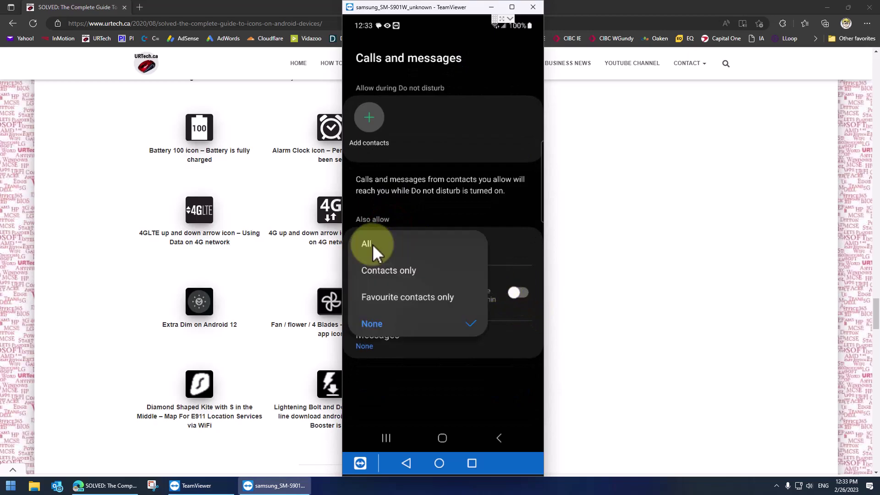
{"action": "left_click", "coordinate": [372, 244]}
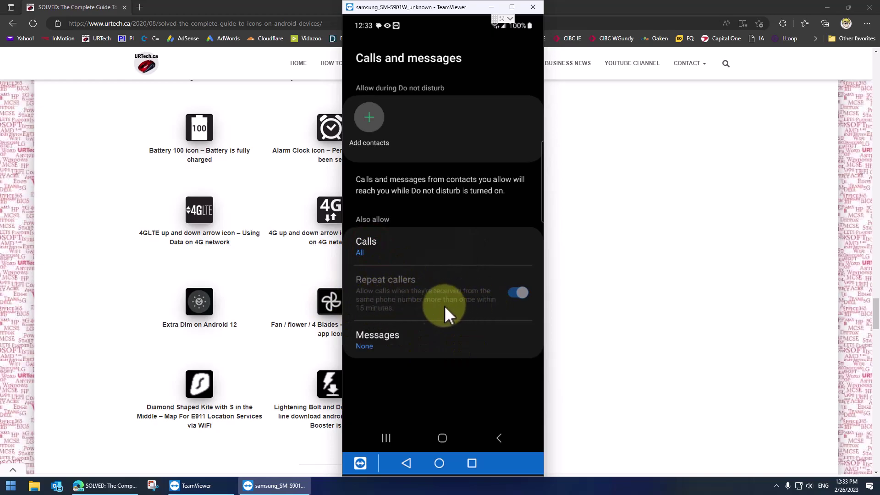
{"action": "left_click", "coordinate": [367, 248]}
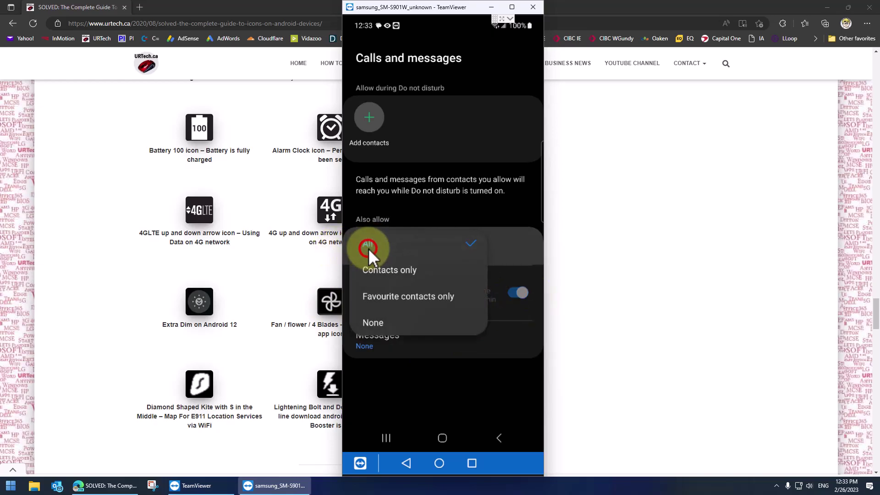
{"action": "left_click", "coordinate": [375, 322]}
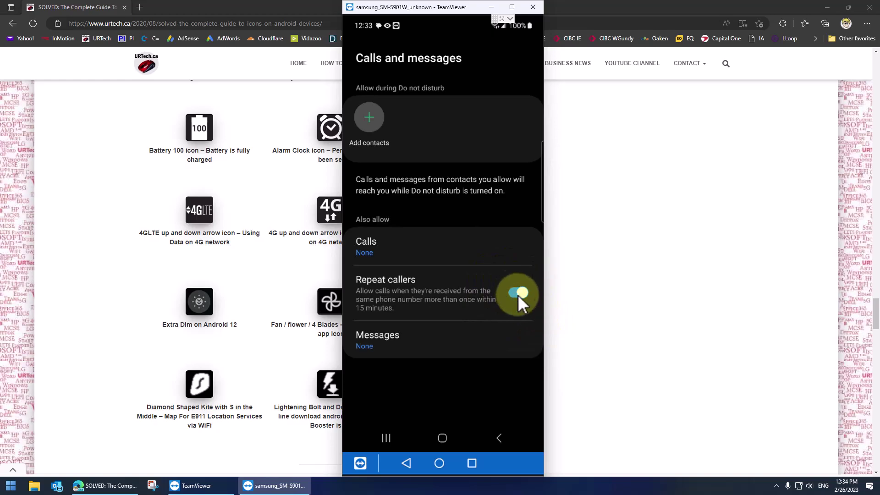
{"action": "left_click", "coordinate": [380, 250]}
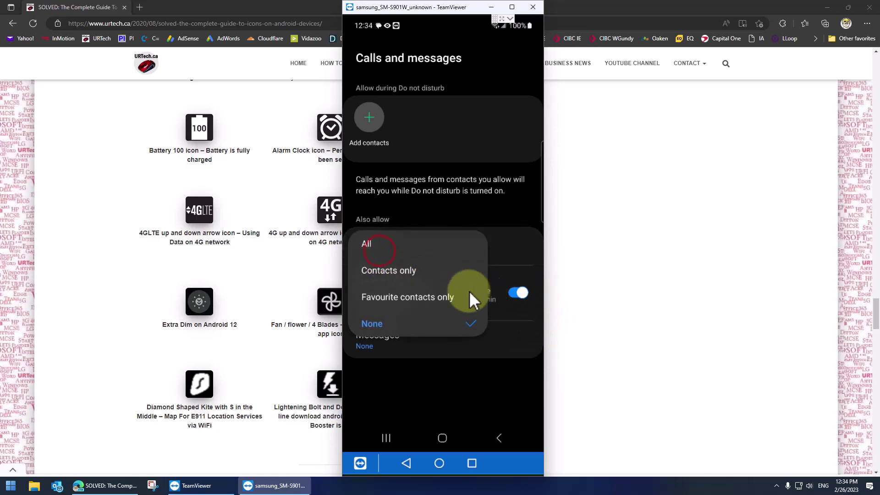
{"action": "left_click", "coordinate": [368, 244]}
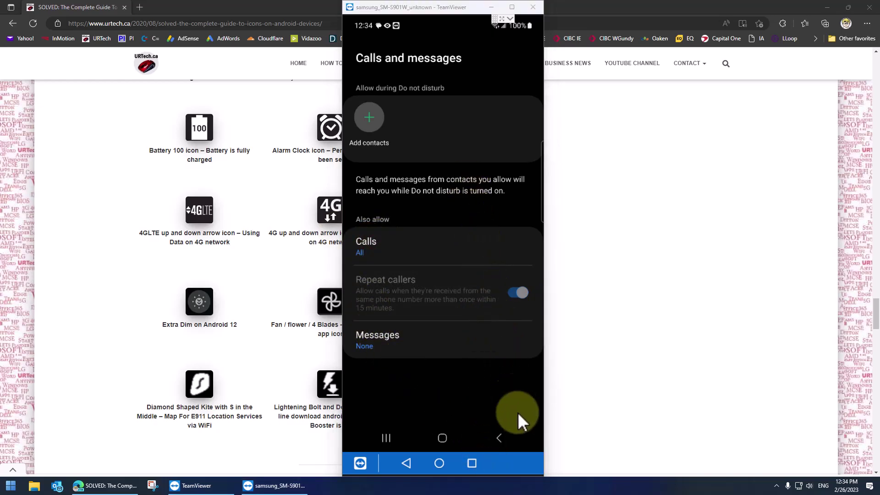
{"action": "left_click", "coordinate": [498, 438]}
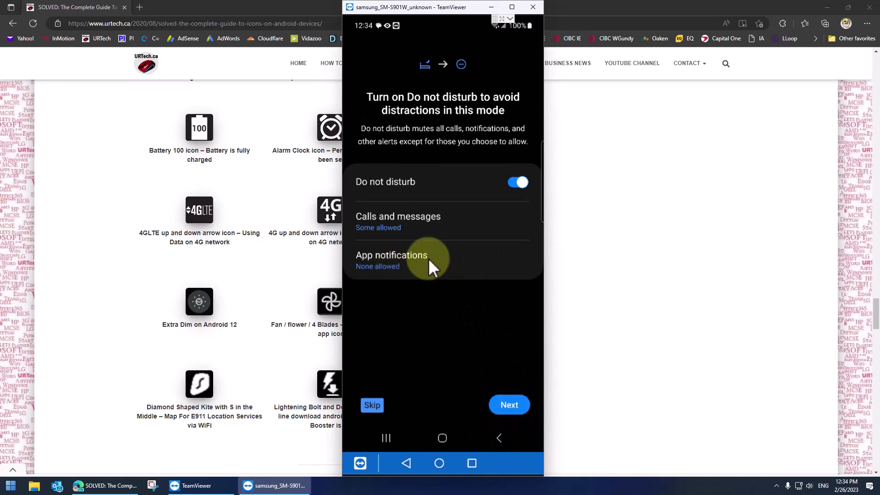
{"action": "left_click", "coordinate": [517, 413]}
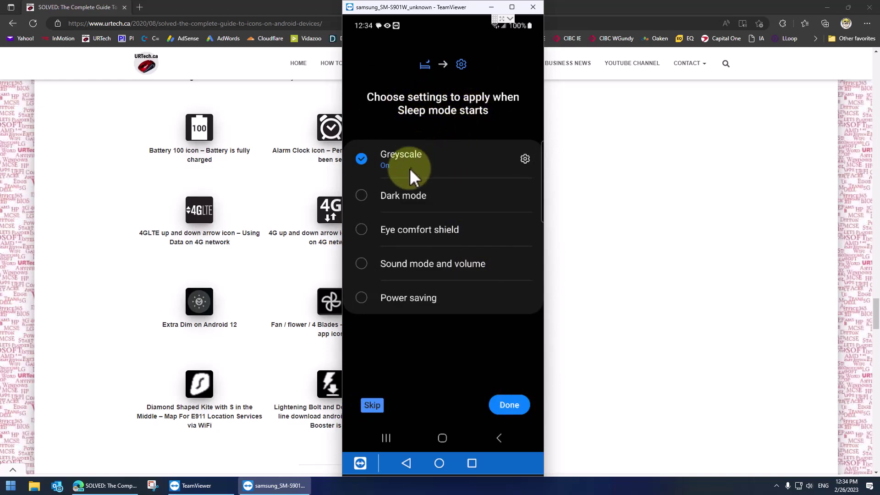
Check the Dark mode and Greyscale options unchanged, then complete setup with Greyscale on.
{"action": "left_click", "coordinate": [361, 194]}
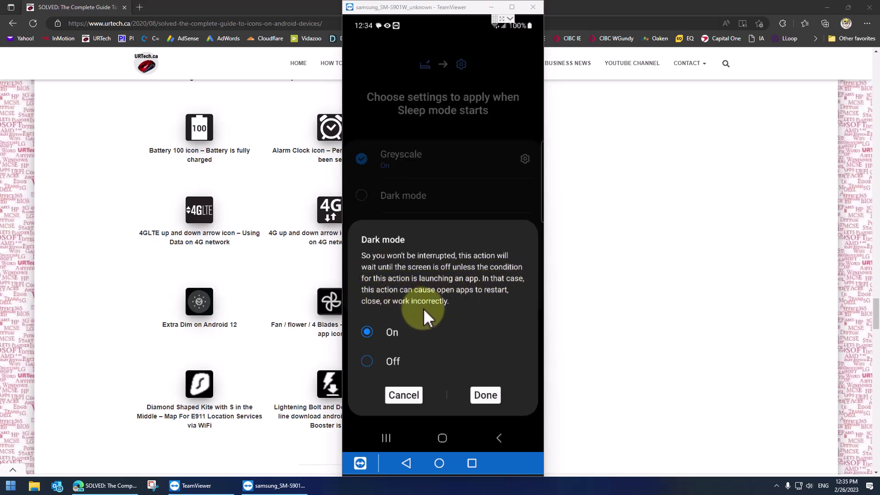
{"action": "left_click", "coordinate": [404, 394]}
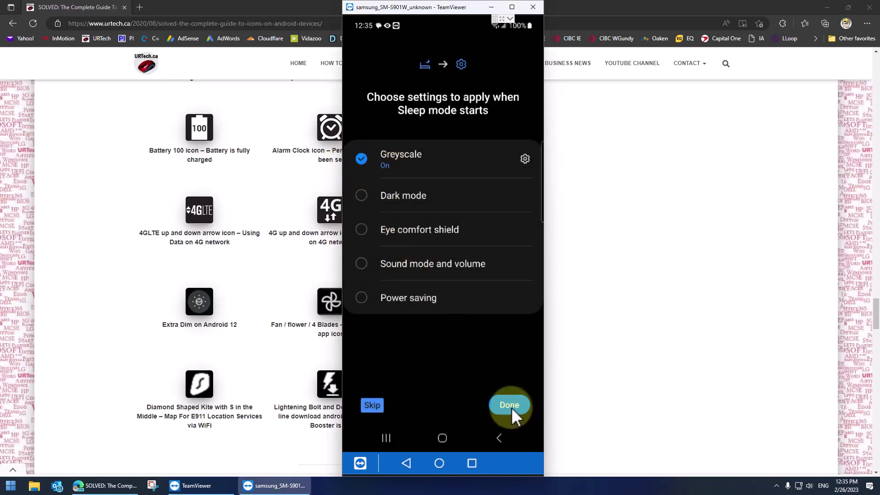
{"action": "left_click", "coordinate": [522, 156]}
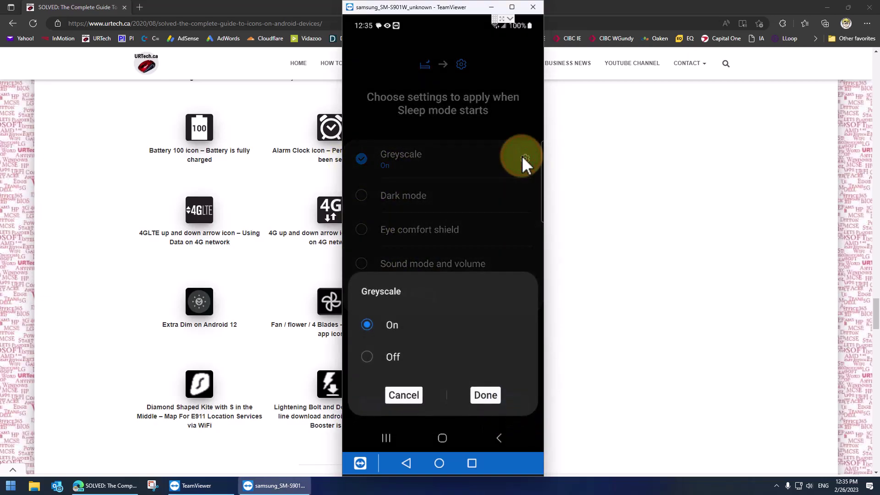
{"action": "left_click", "coordinate": [403, 398]}
{"action": "left_click", "coordinate": [509, 405]}
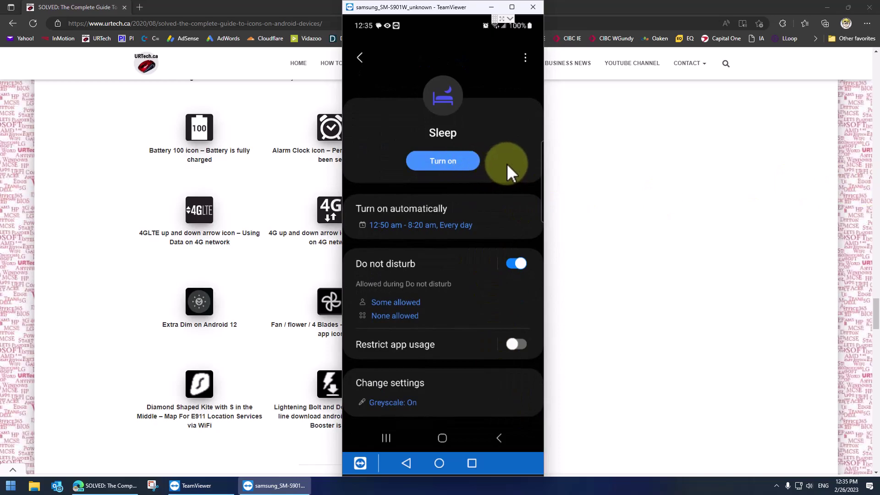
Review the Sleep page, then turn Sleep mode on until turned off.
{"action": "scroll", "coordinate": [507, 211], "scroll_direction": "down", "scroll_amount": 5}
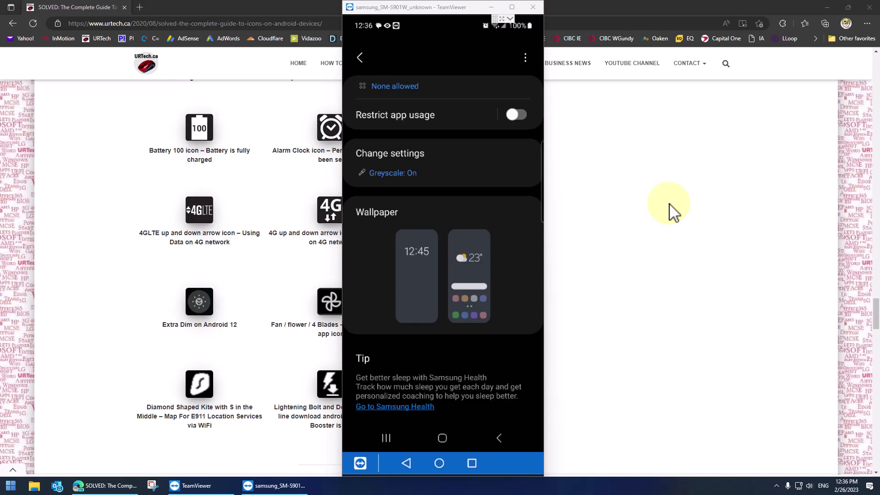
{"action": "scroll", "coordinate": [441, 165], "scroll_direction": "up", "scroll_amount": 5}
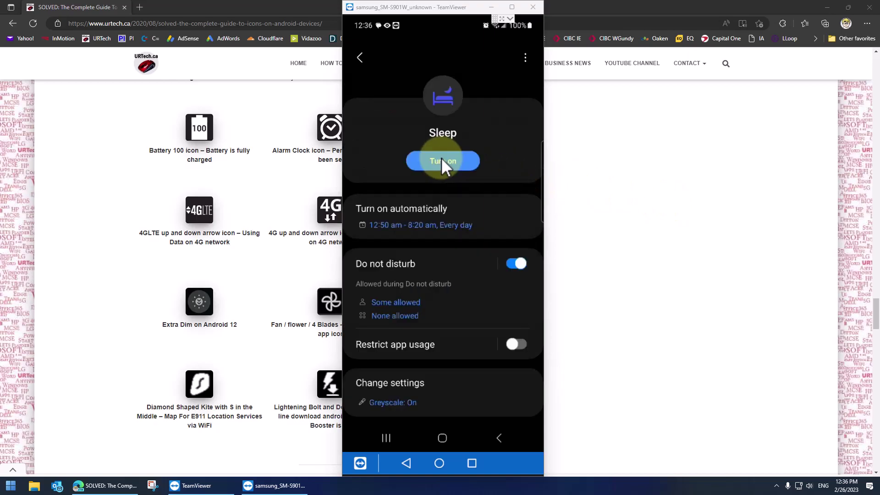
{"action": "left_click", "coordinate": [432, 162]}
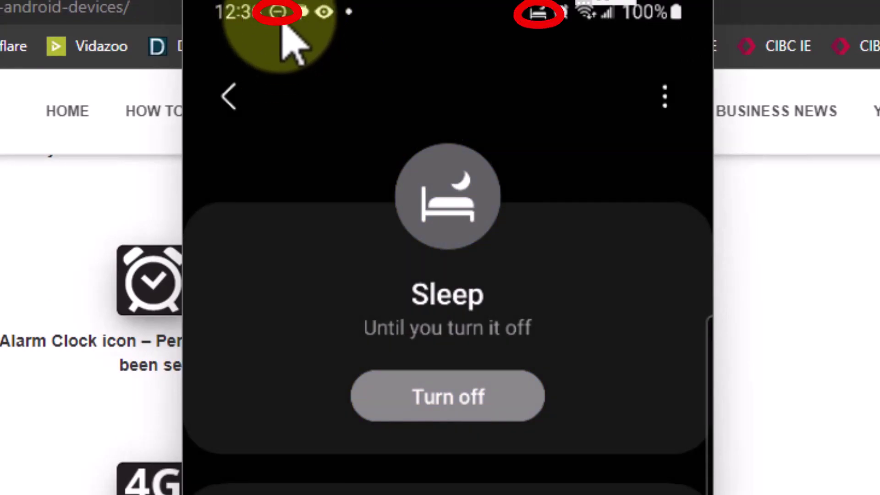
Turn Sleep mode off and back on to compare its status-bar icons.
{"action": "left_click", "coordinate": [491, 398]}
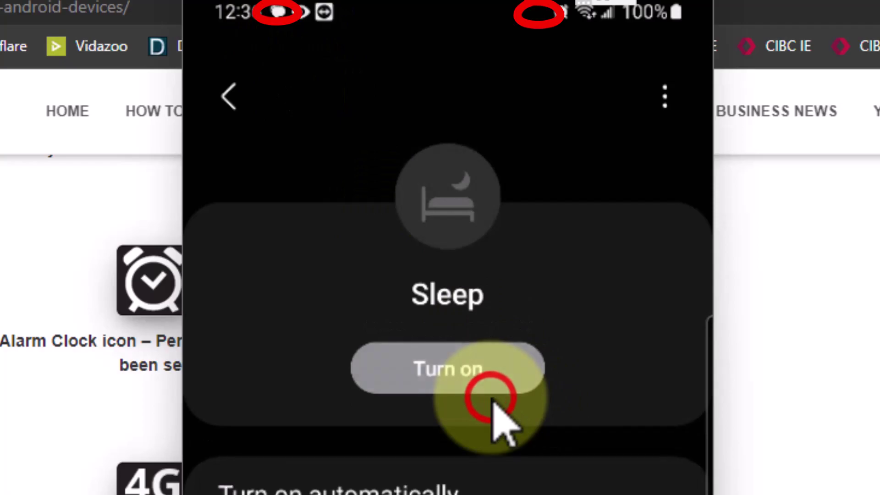
{"action": "left_click", "coordinate": [476, 370]}
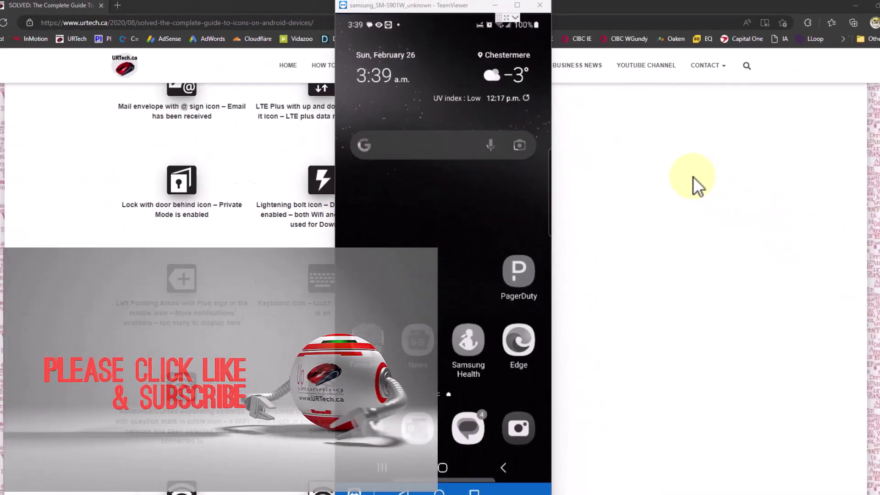
Scroll through the URTech.ca SOLVED posts, return to the top, and wake the mirrored phone's screen.
{"action": "scroll", "coordinate": [669, 164], "scroll_direction": "up", "scroll_amount": 15}
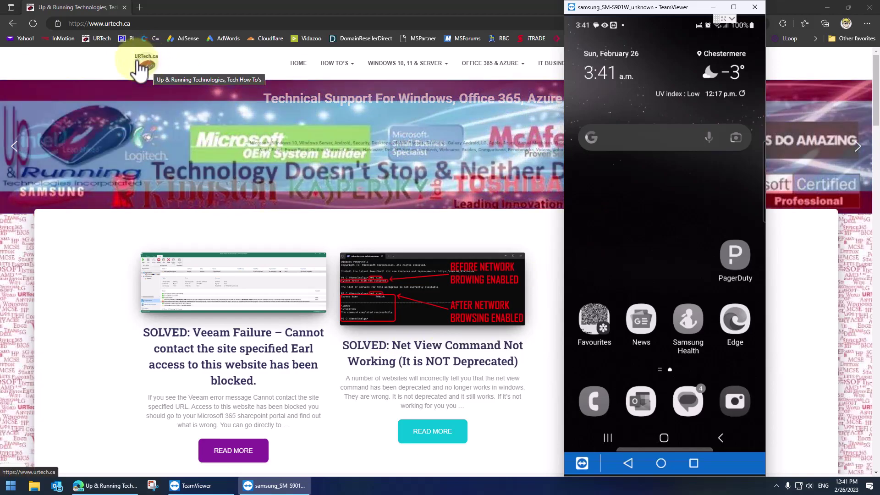
{"action": "scroll", "coordinate": [332, 231], "scroll_direction": "down", "scroll_amount": 10}
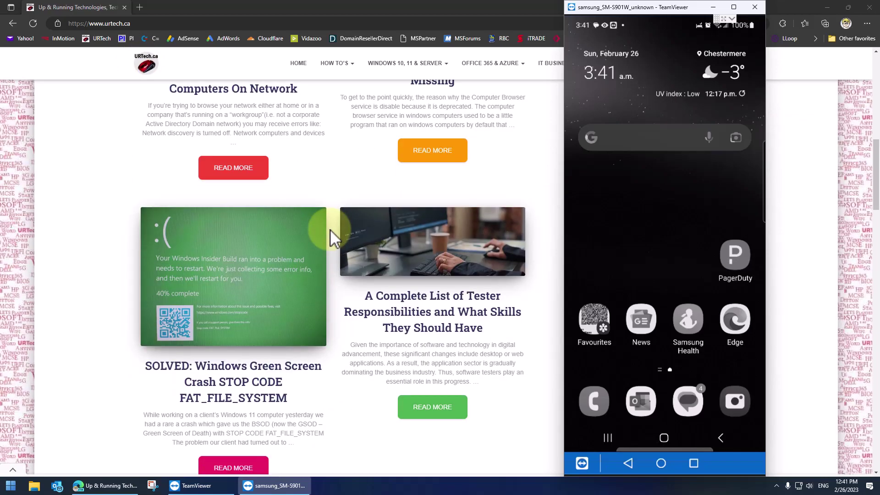
{"action": "scroll", "coordinate": [329, 229], "scroll_direction": "down", "scroll_amount": 8}
{"action": "key", "text": "Home"}
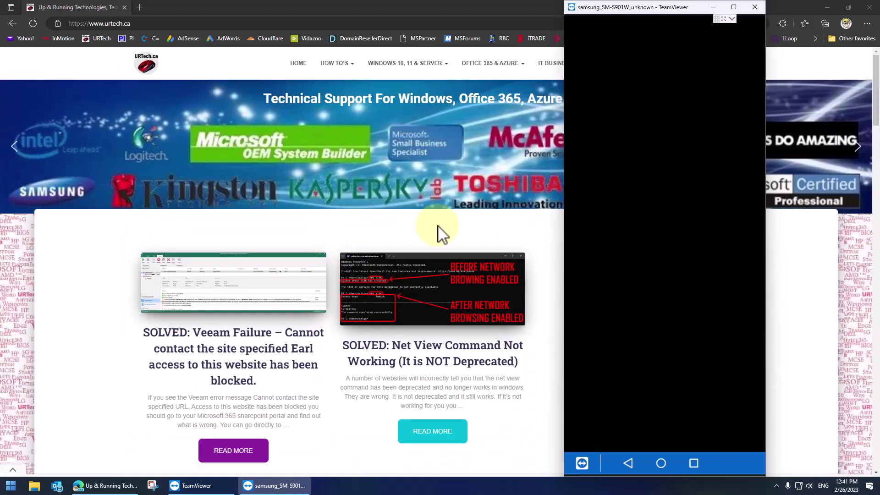
{"action": "left_click", "coordinate": [691, 207]}
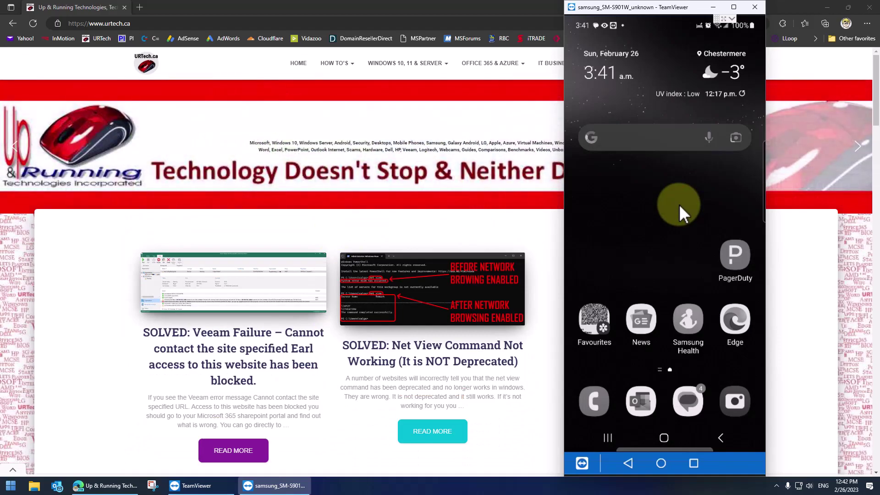